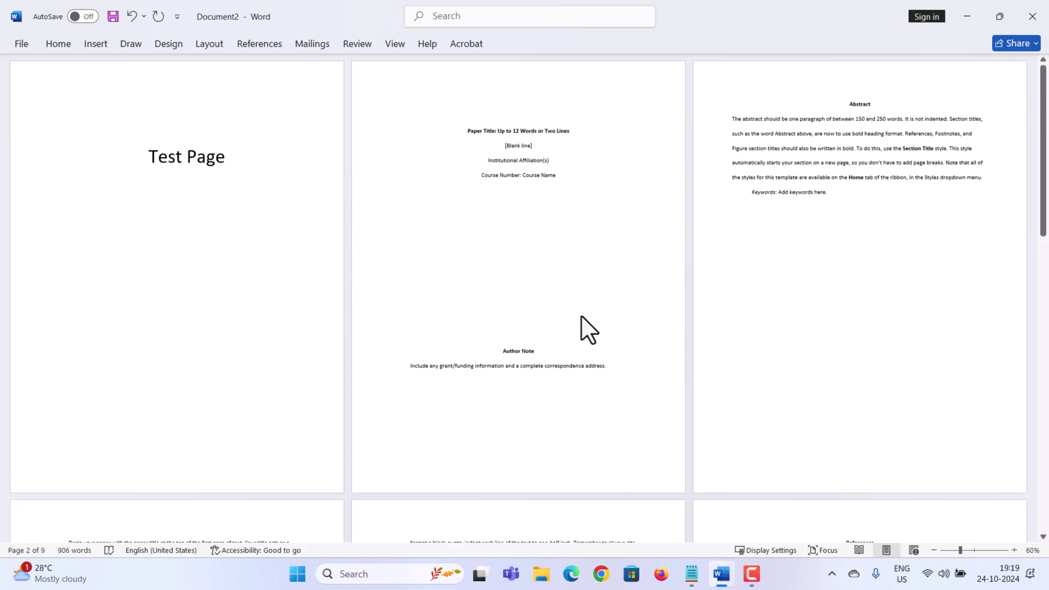
Step: Show formatting marks and delete the page break after the Keywords line on page 3
scroll(585, 328, down, 15)
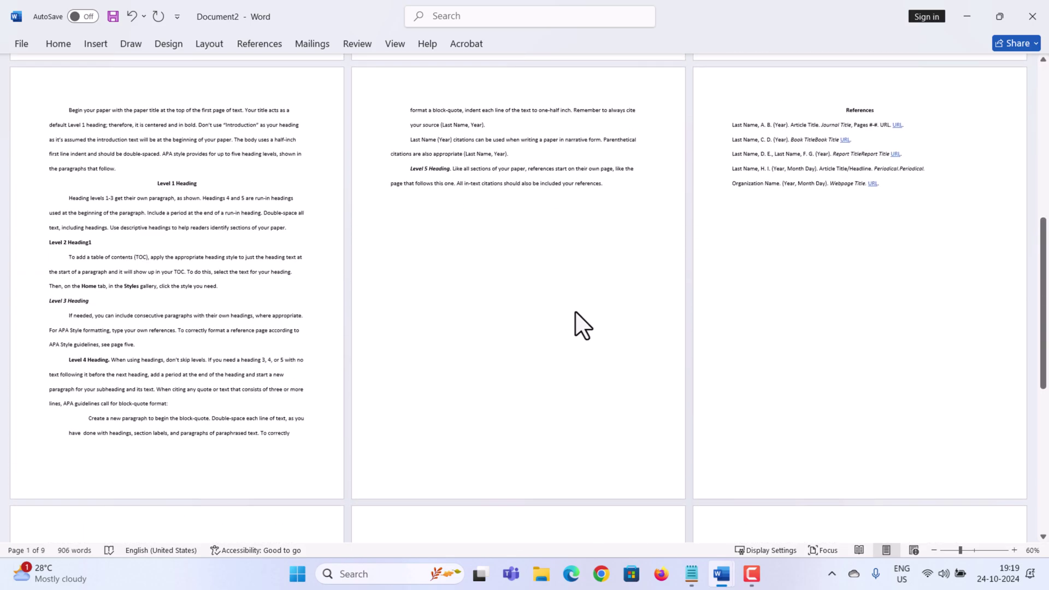
scroll(583, 327, up, 15)
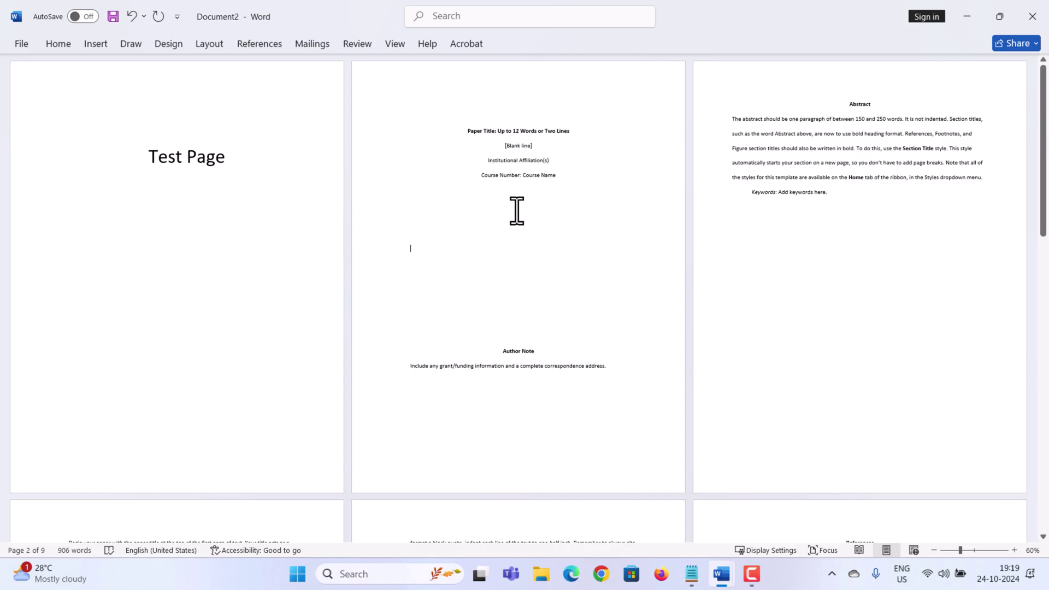
click(58, 41)
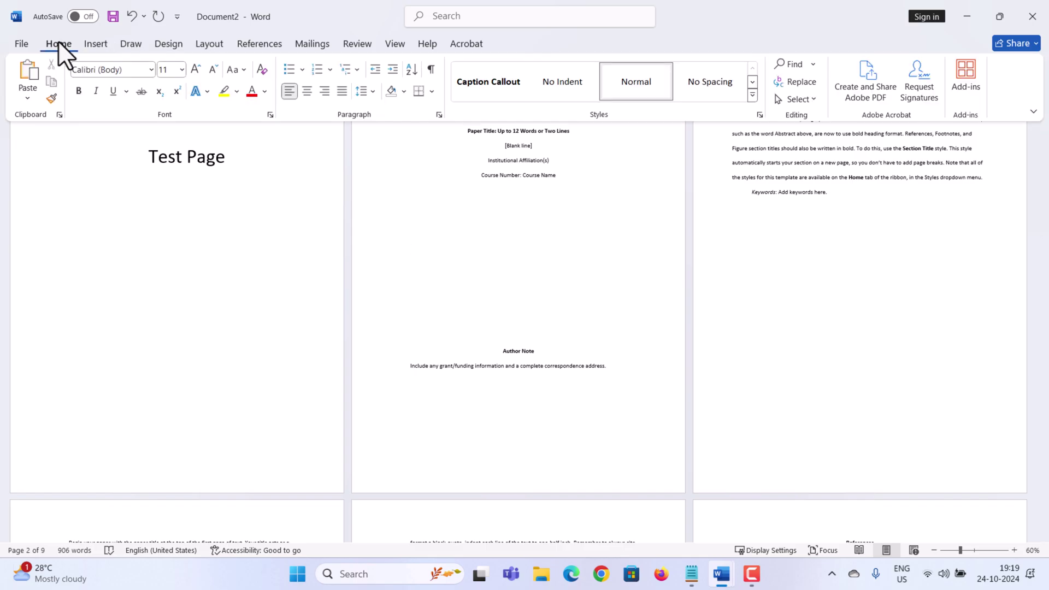
click(432, 69)
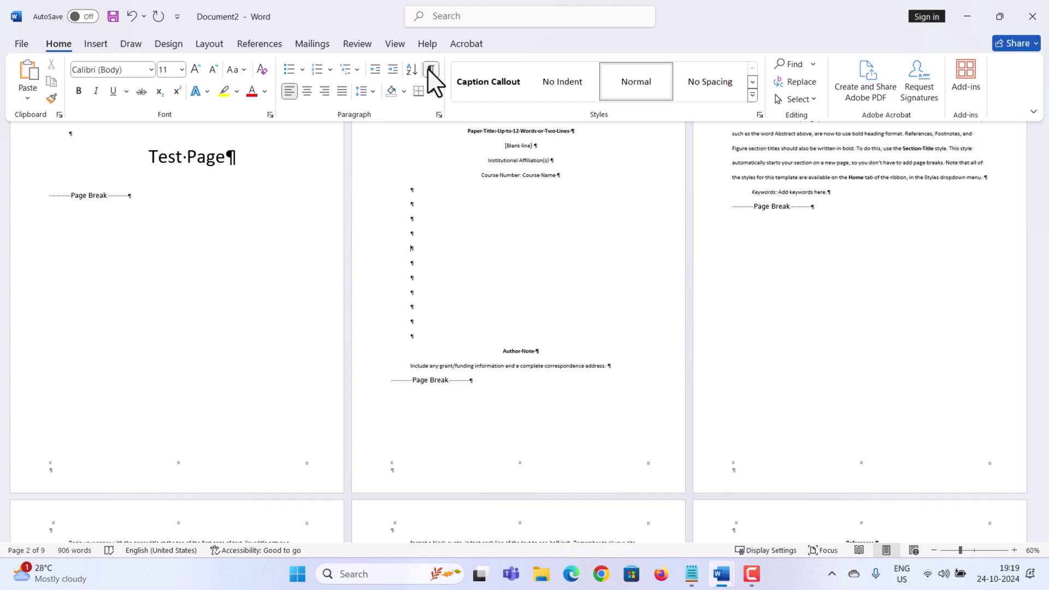
click(807, 218)
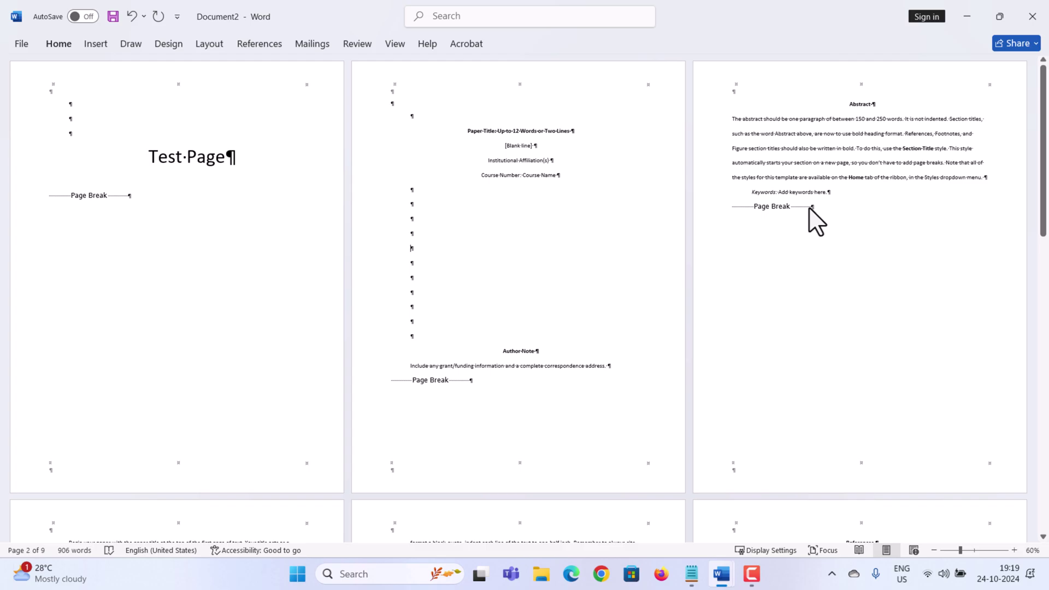
key(BackSpace)
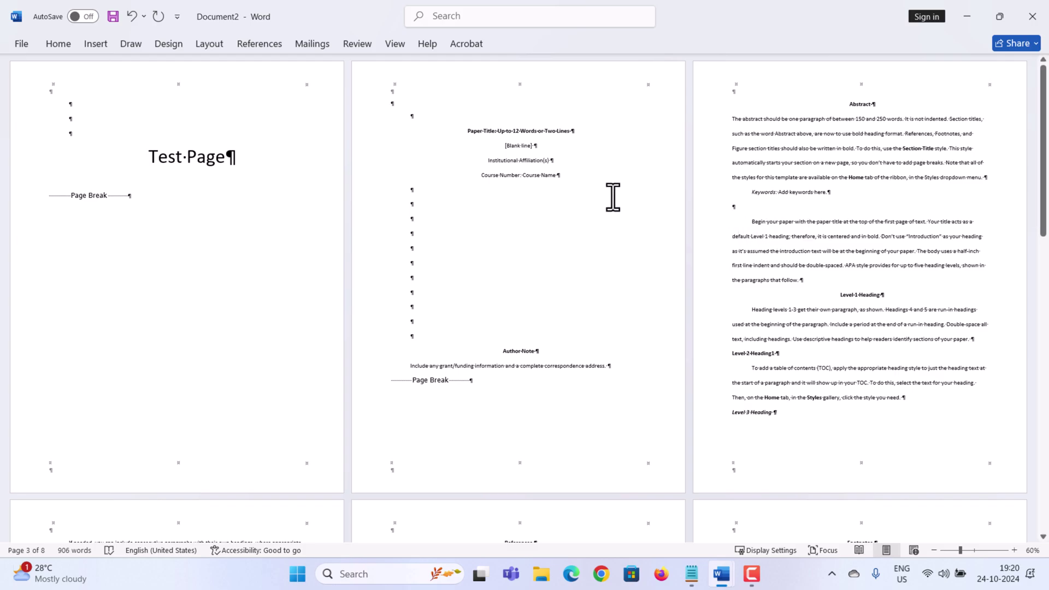
Step: Insert a Next Page section break right after the Keywords line
click(210, 45)
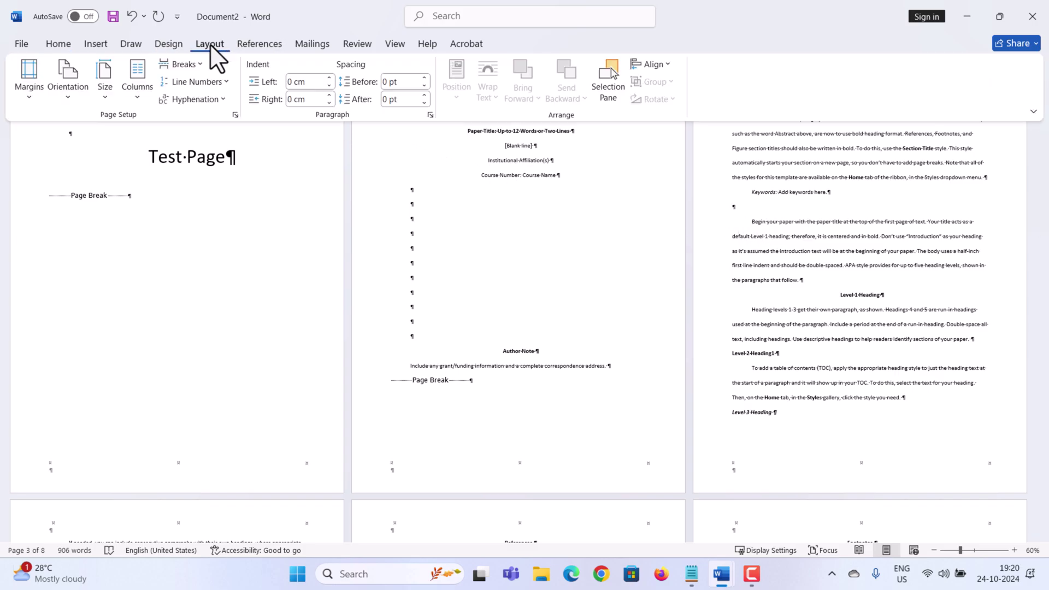
click(199, 66)
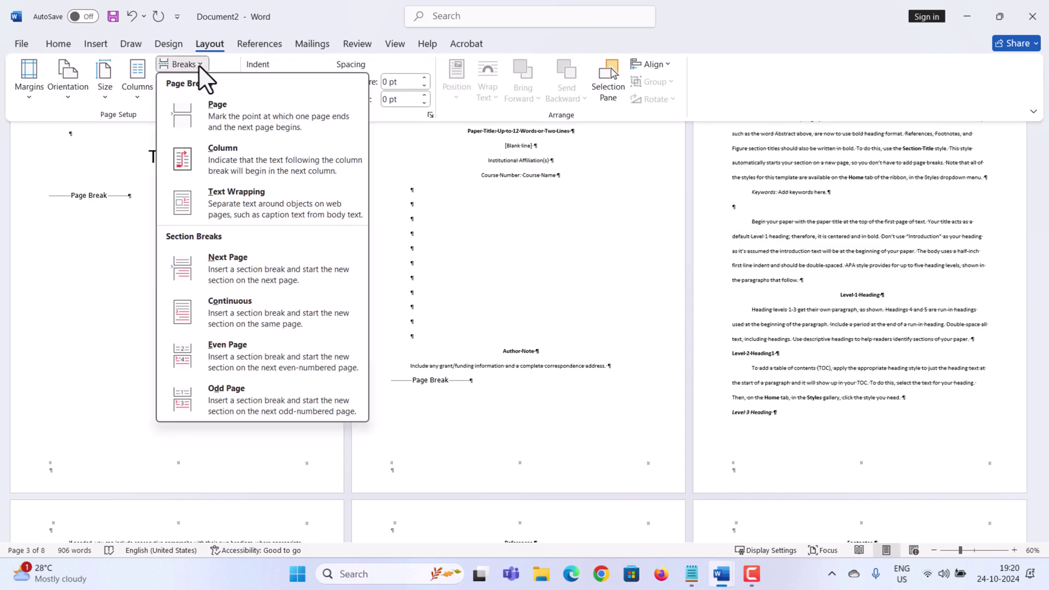
click(236, 270)
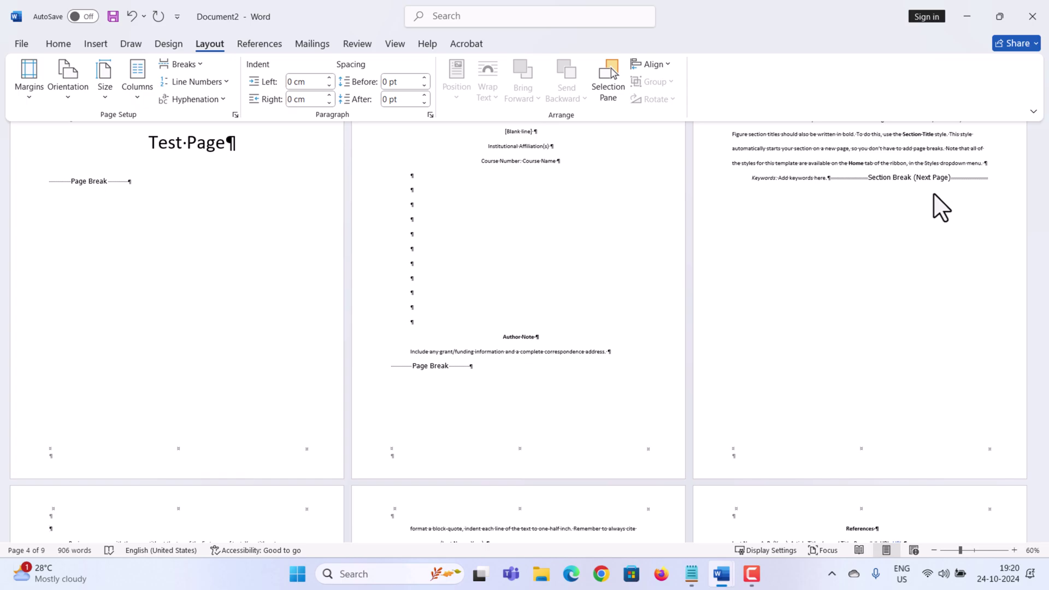
Step: Open the page 3 footer for editing and review the Section 1 and Section 2 footers
click(764, 465)
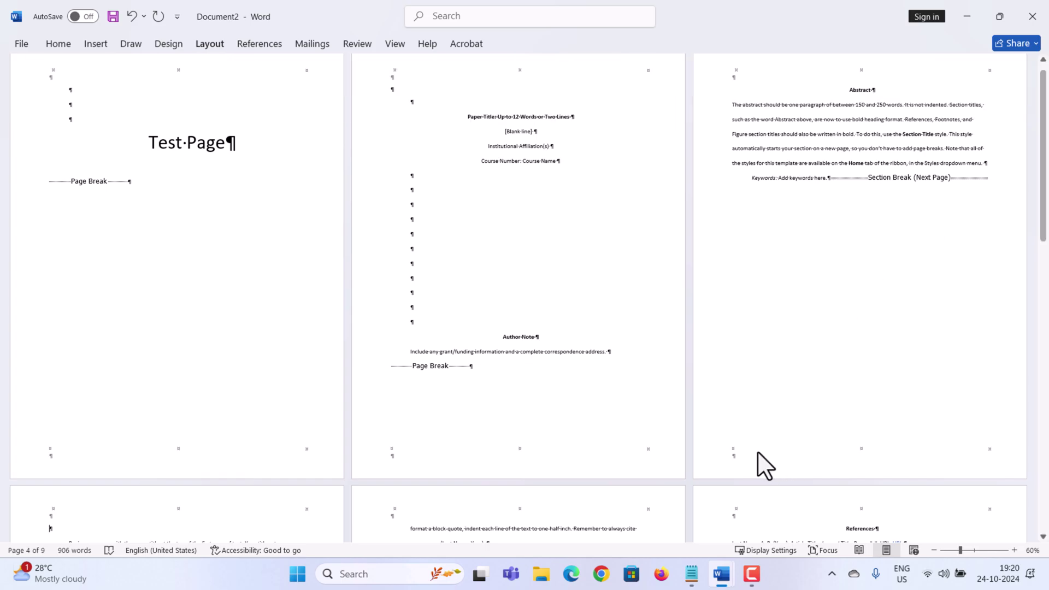
double_click(758, 455)
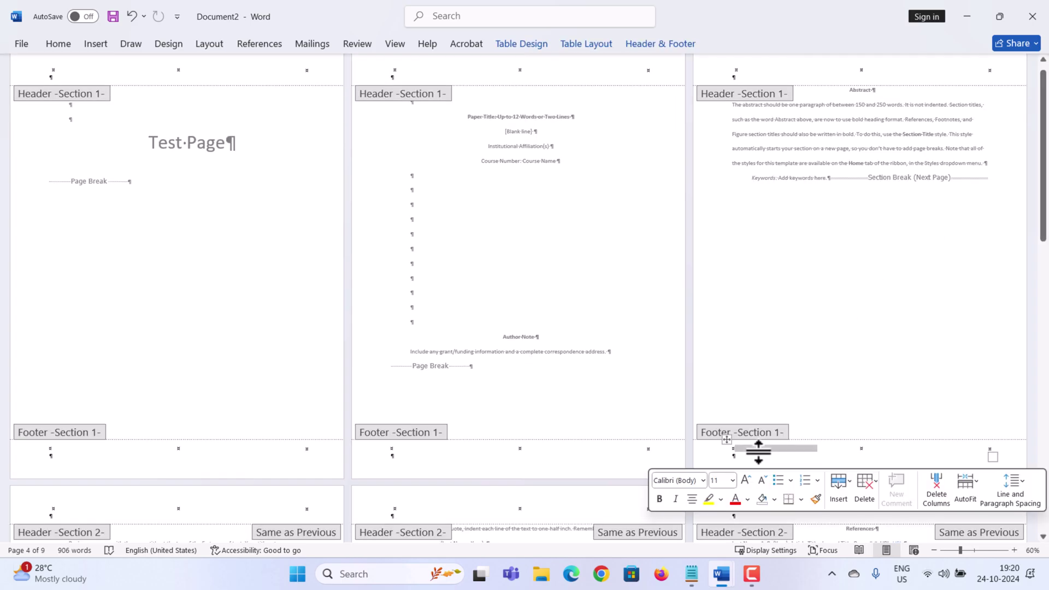
click(811, 456)
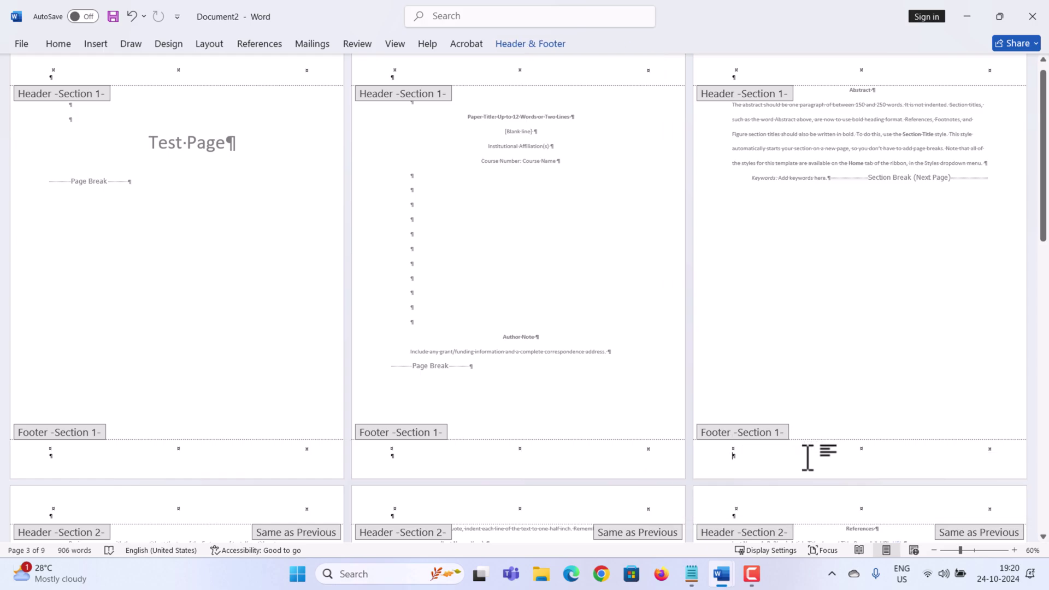
scroll(777, 448, down, 5)
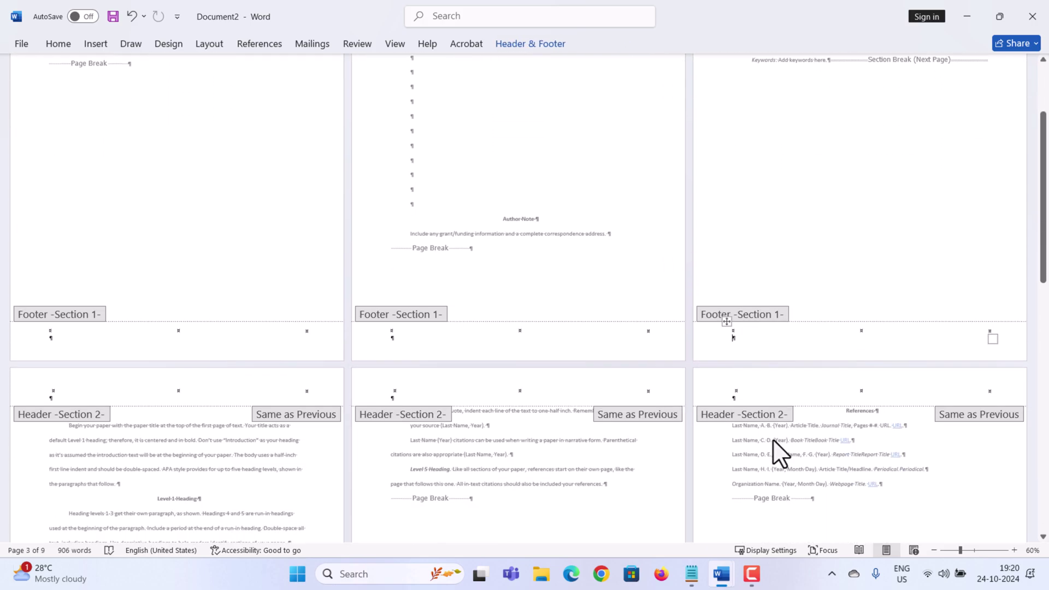
scroll(779, 453, down, 2)
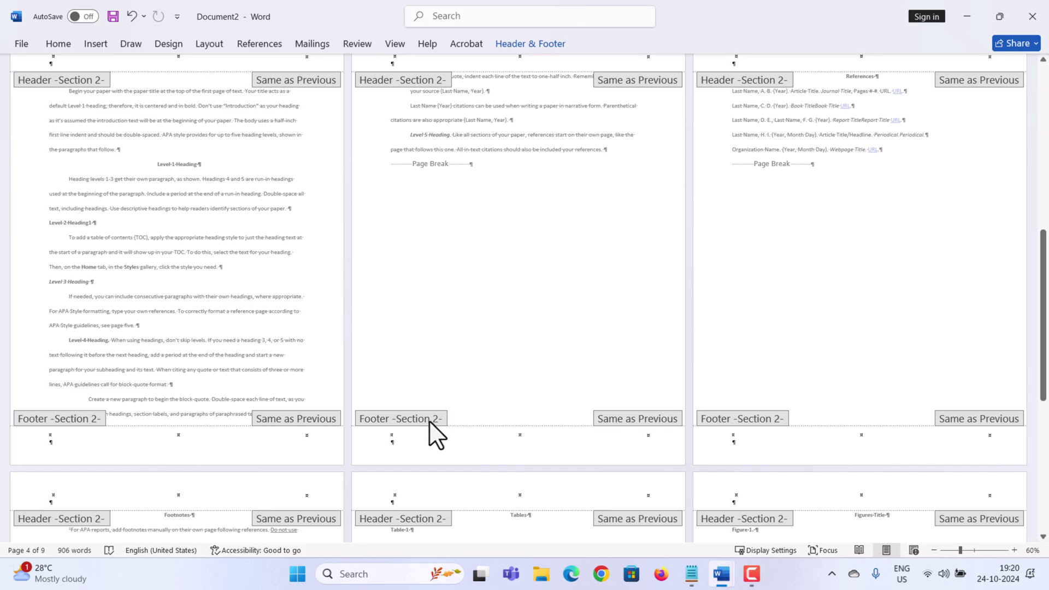
scroll(623, 444, up, 2)
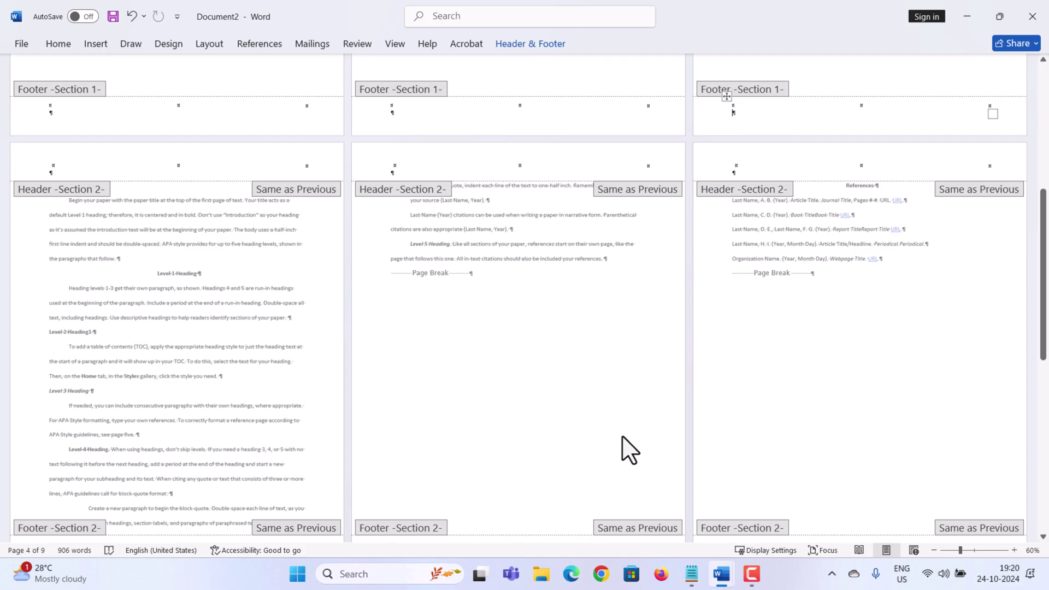
scroll(626, 443, up, 4)
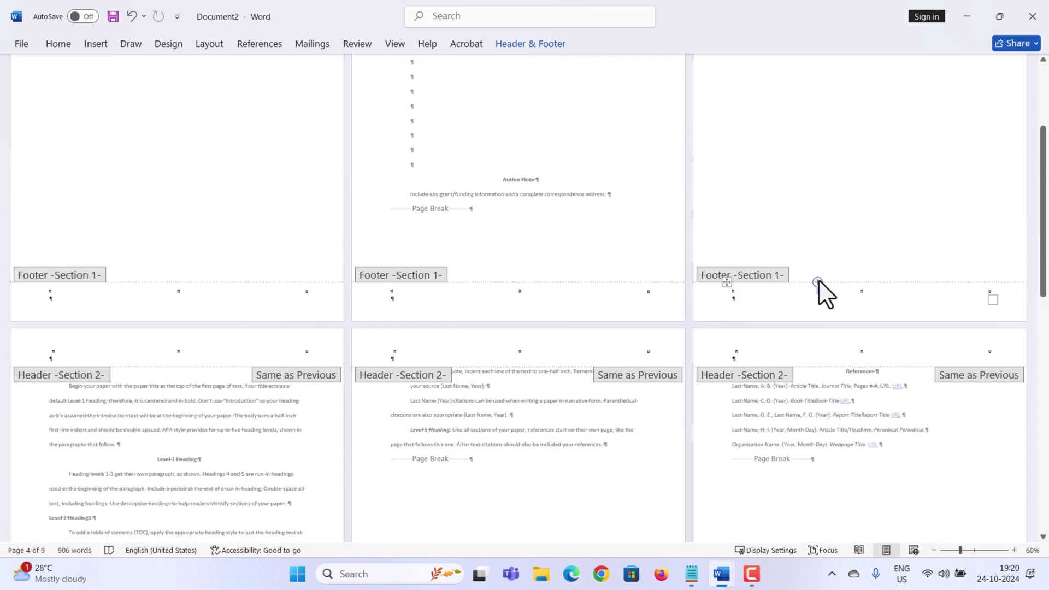
scroll(787, 328, up, 3)
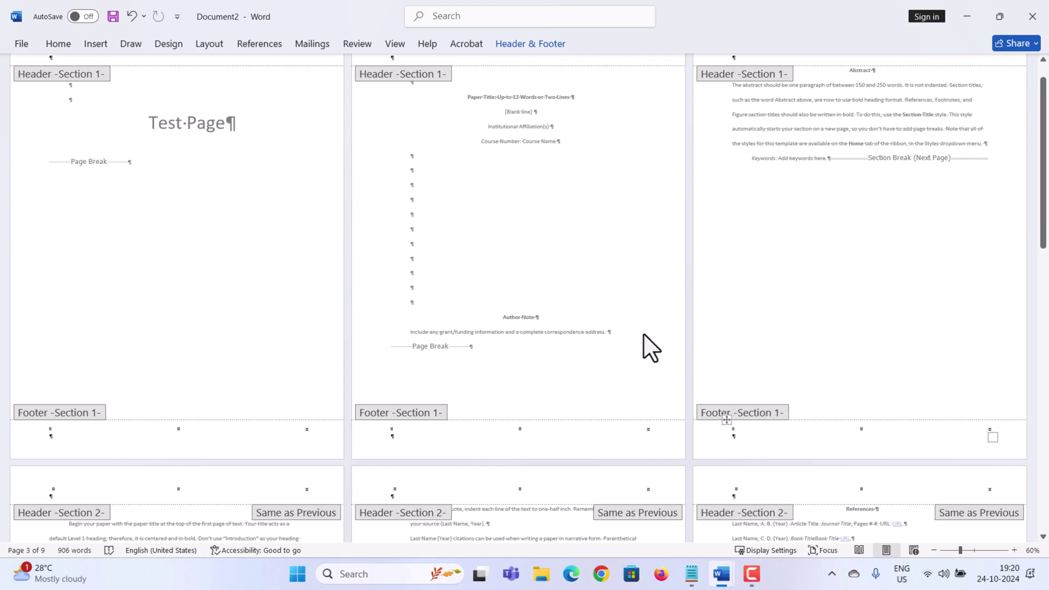
Step: Hide the formatting marks and bring the Section 2 footers on pages 4–6 into view
click(57, 45)
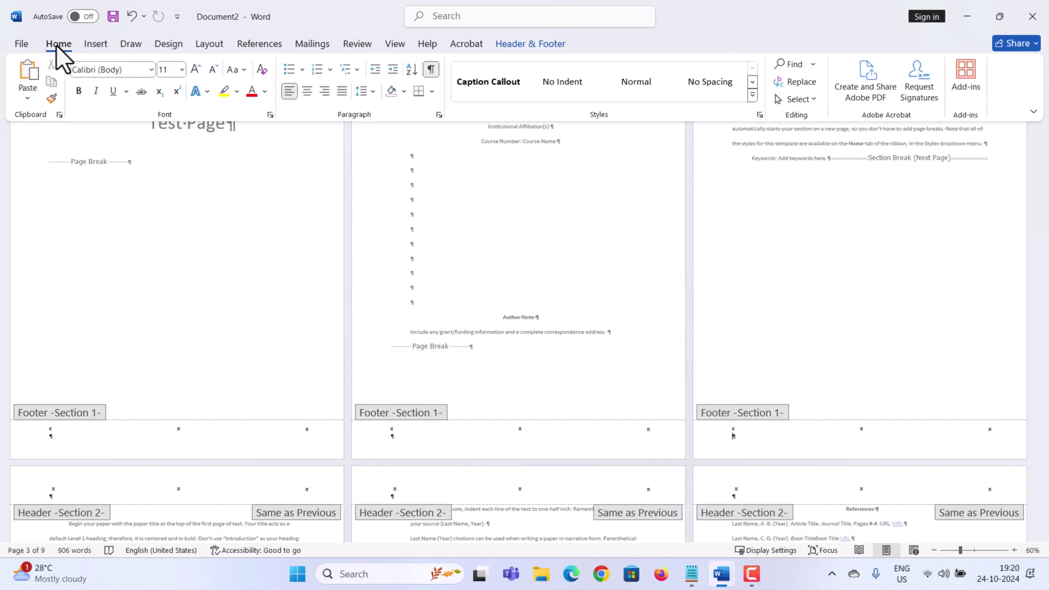
click(432, 70)
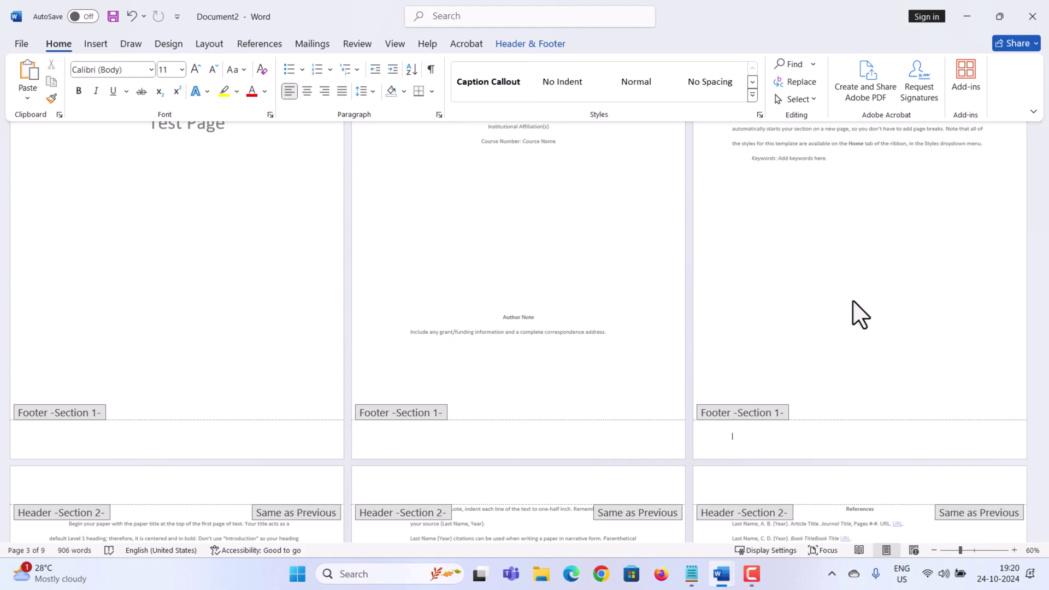
scroll(839, 307, down, 2)
scroll(842, 309, down, 9)
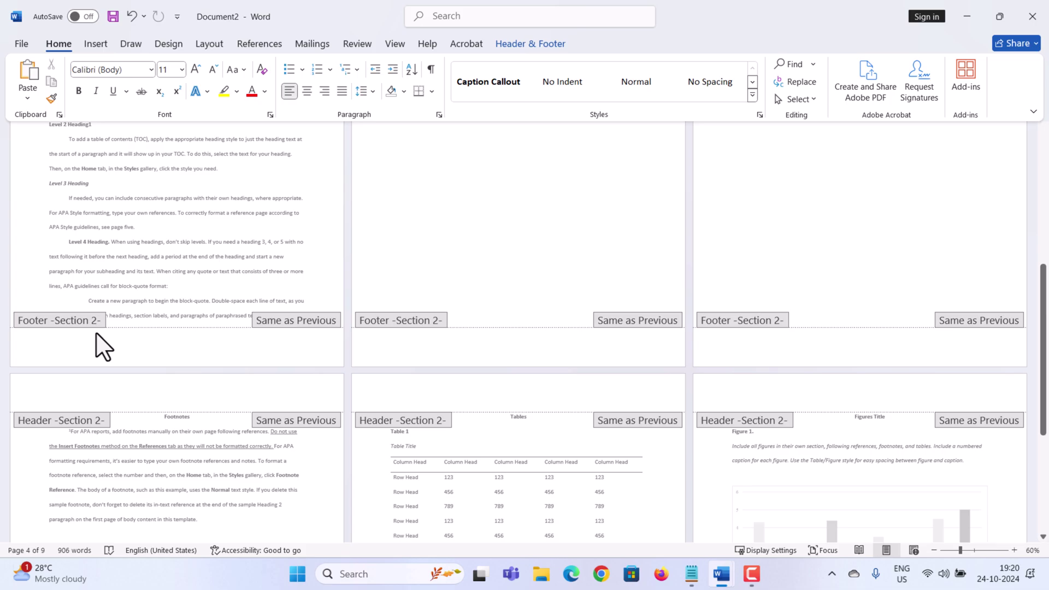
scroll(287, 330, up, 10)
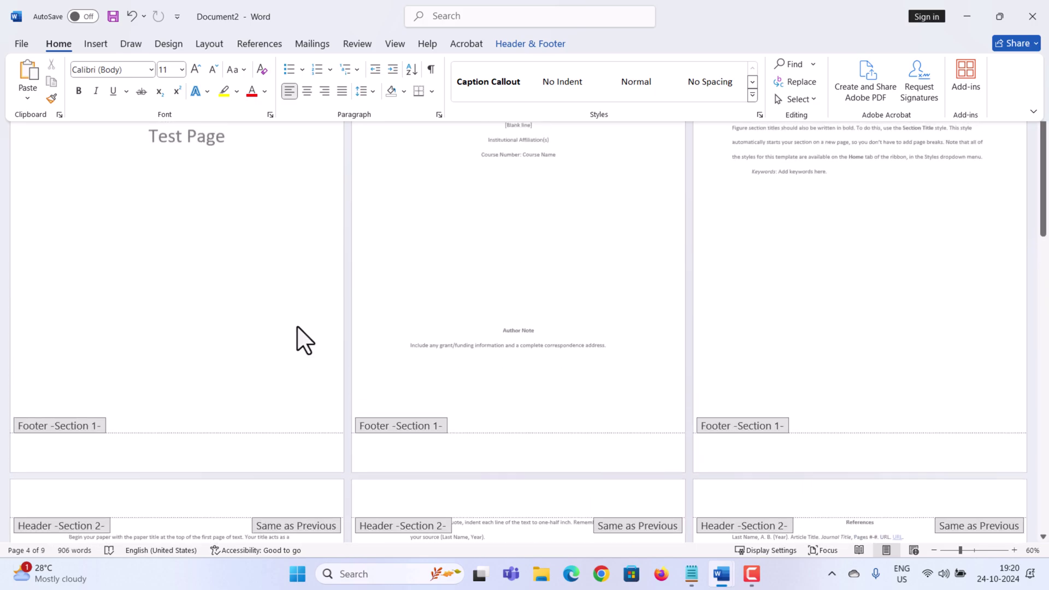
scroll(305, 340, up, 1)
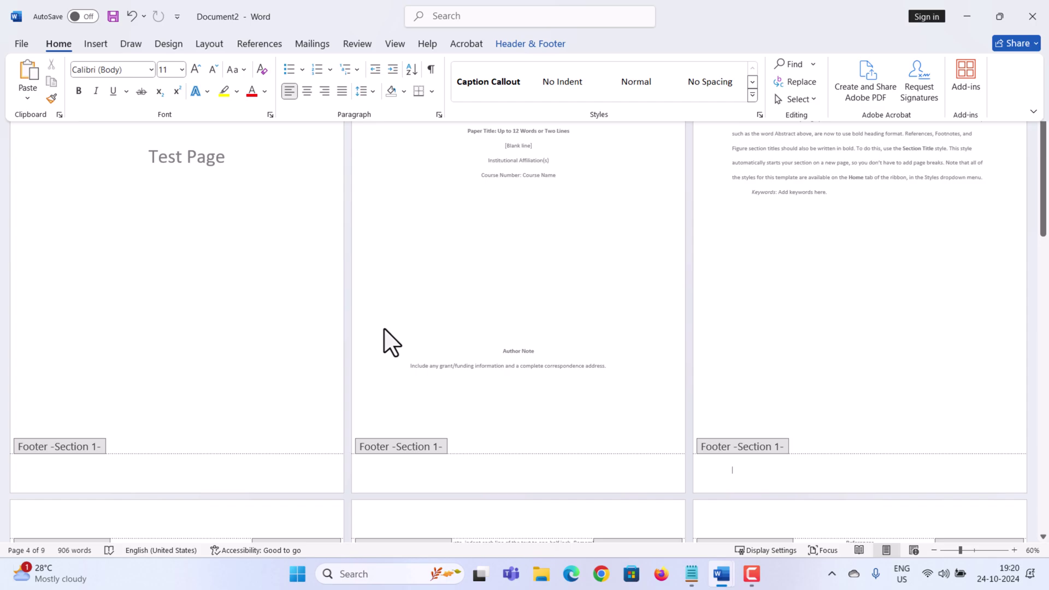
scroll(392, 342, down, 10)
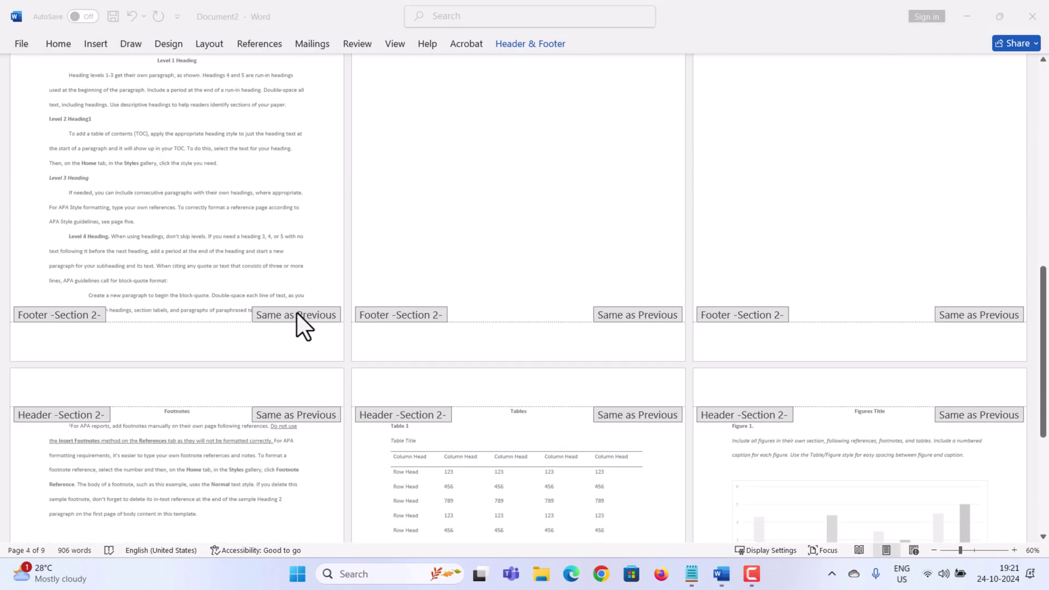
Step: Turn off Link to Previous for the page 4 footer in Section 2
click(285, 342)
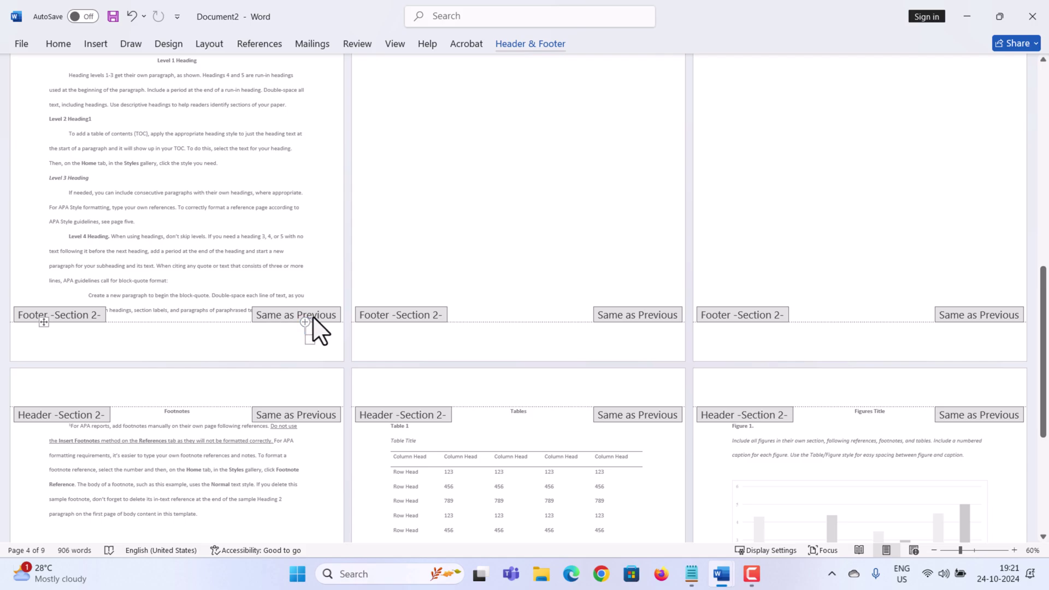
click(538, 44)
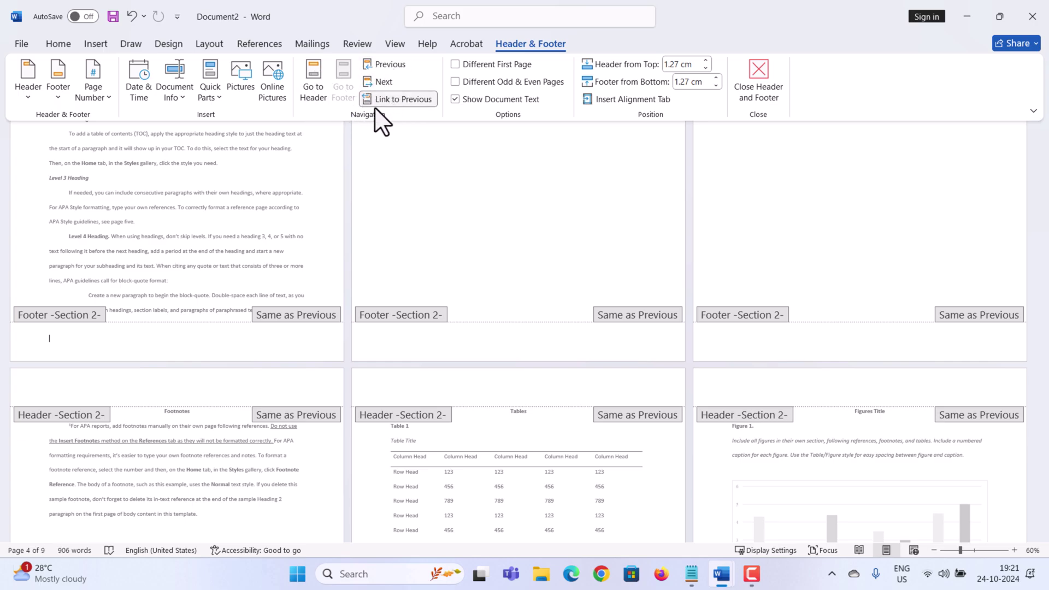
click(408, 100)
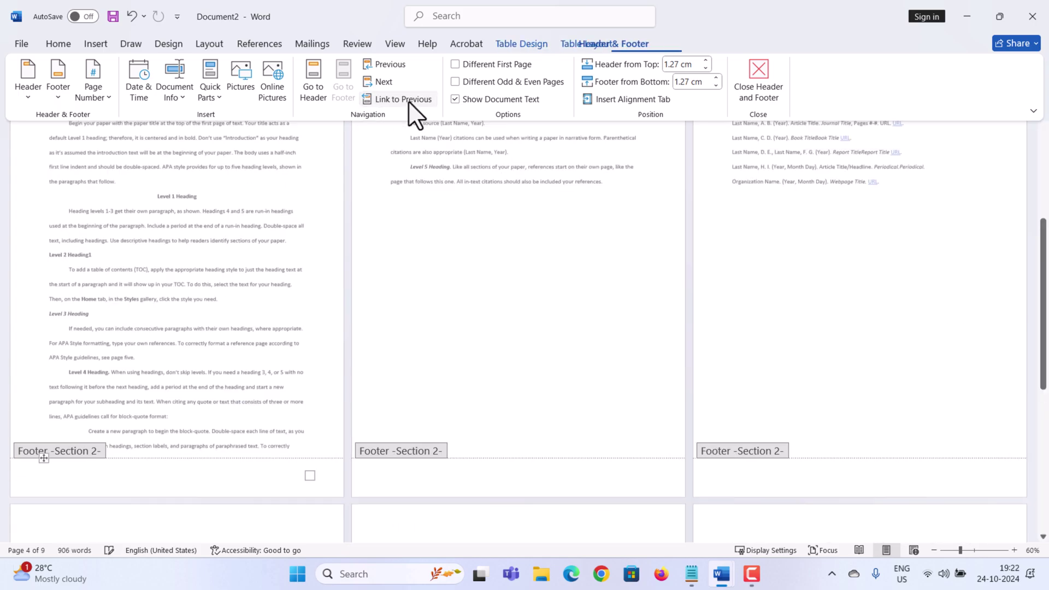
scroll(335, 309, down, 2)
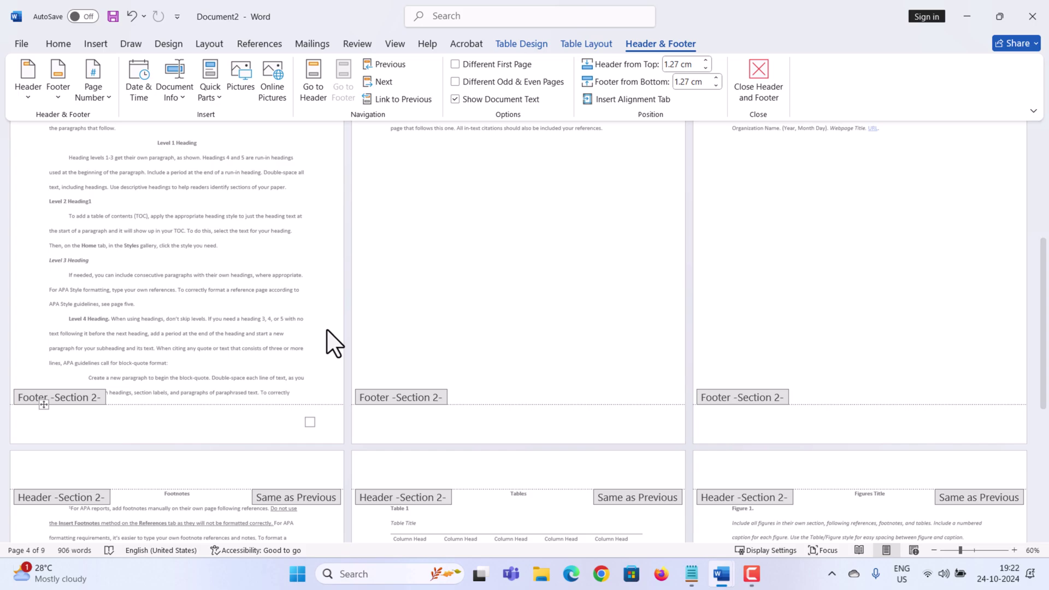
scroll(328, 361, down, 1)
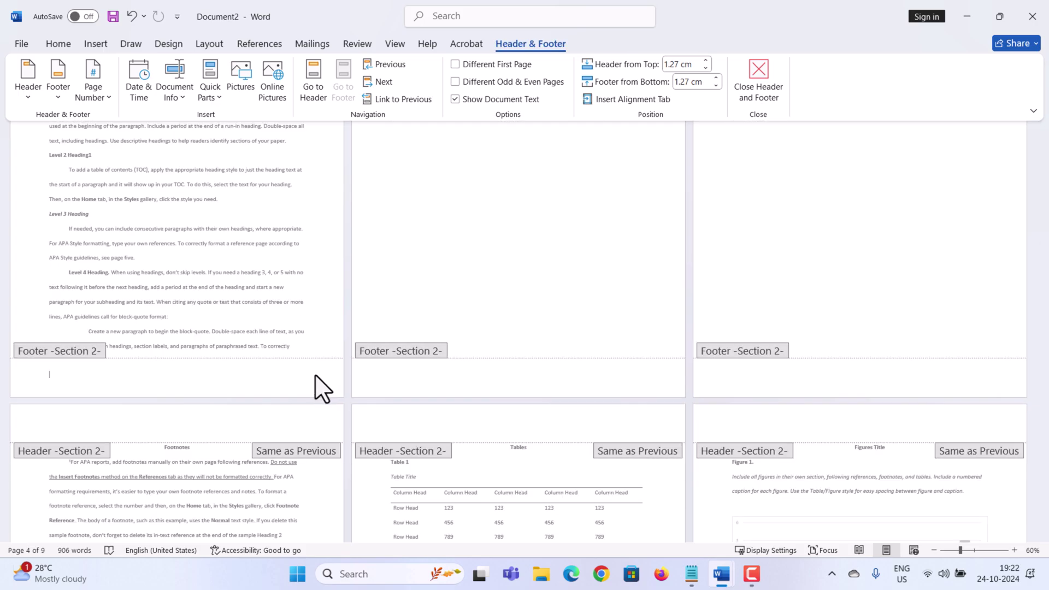
Step: Add Plain Number 3 page numbers at the bottom right of the Section 2 footers
click(107, 94)
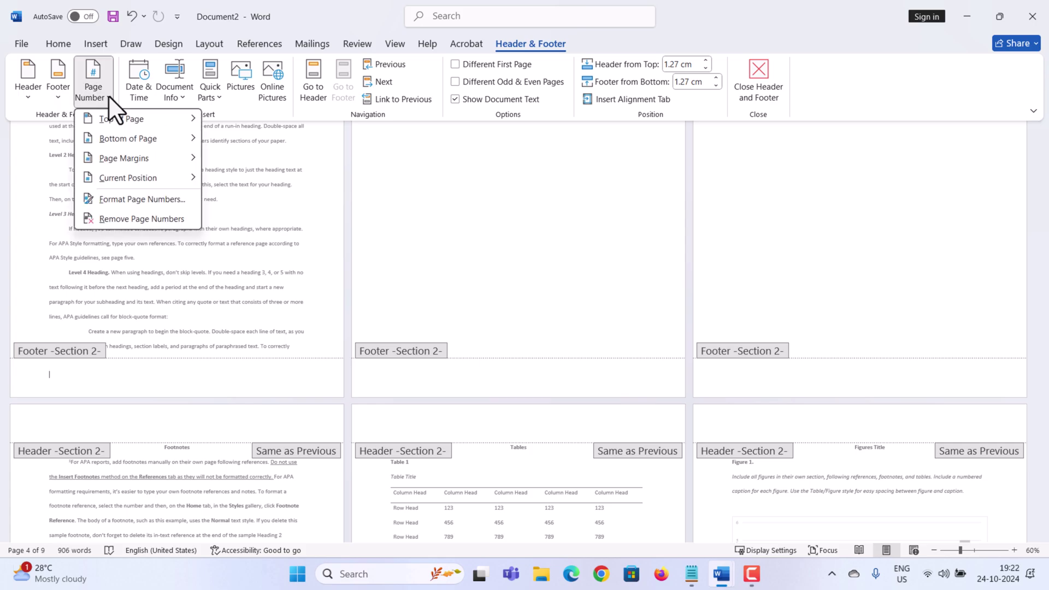
mouse_move(123, 140)
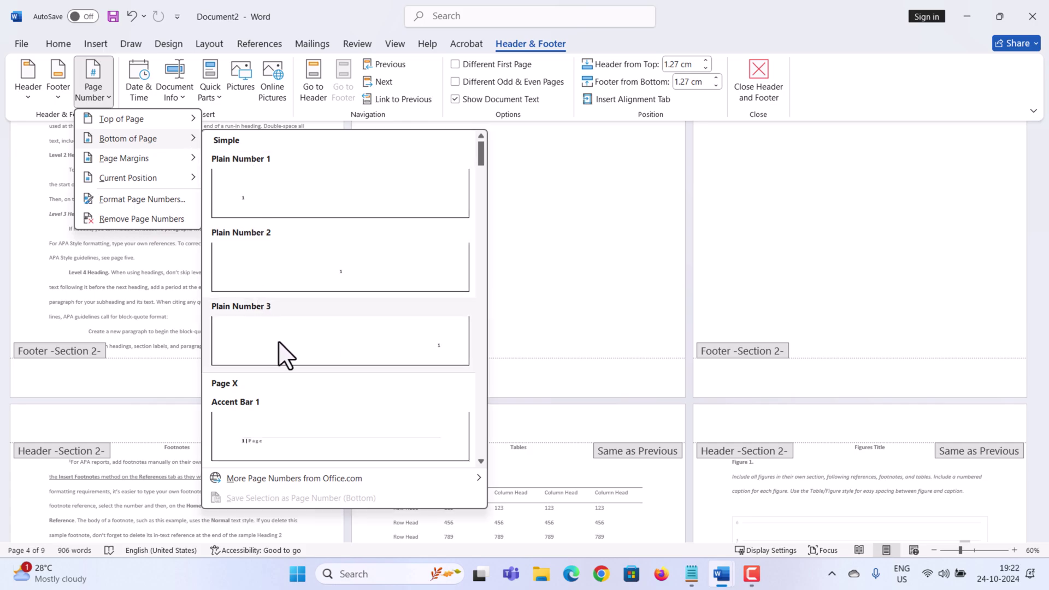
click(282, 356)
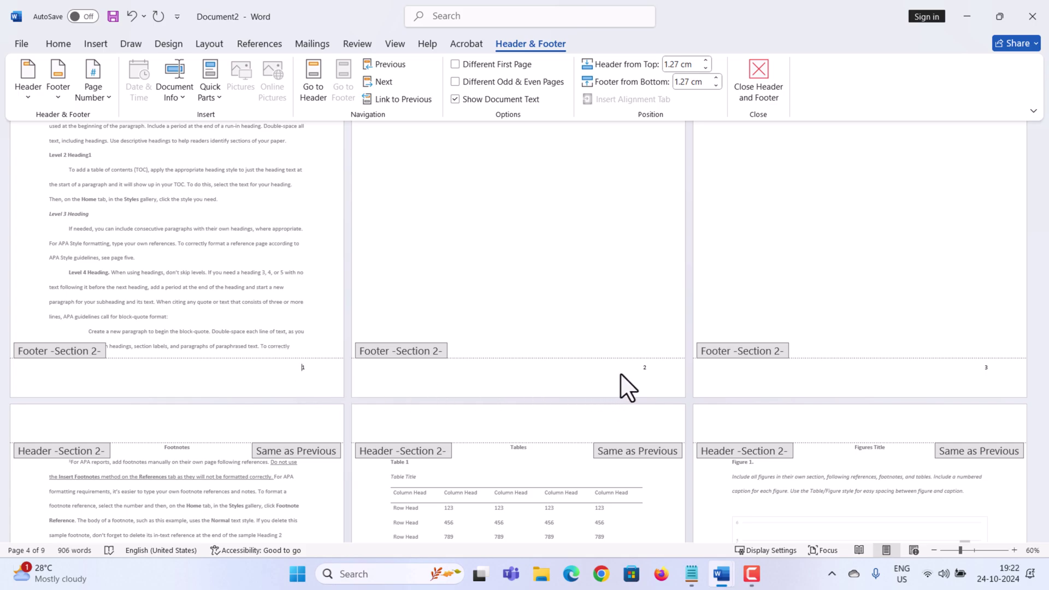
Step: Check that the footers on pages 4–6 show page numbers 1, 2, 3
scroll(621, 374, up, 3)
scroll(621, 374, up, 10)
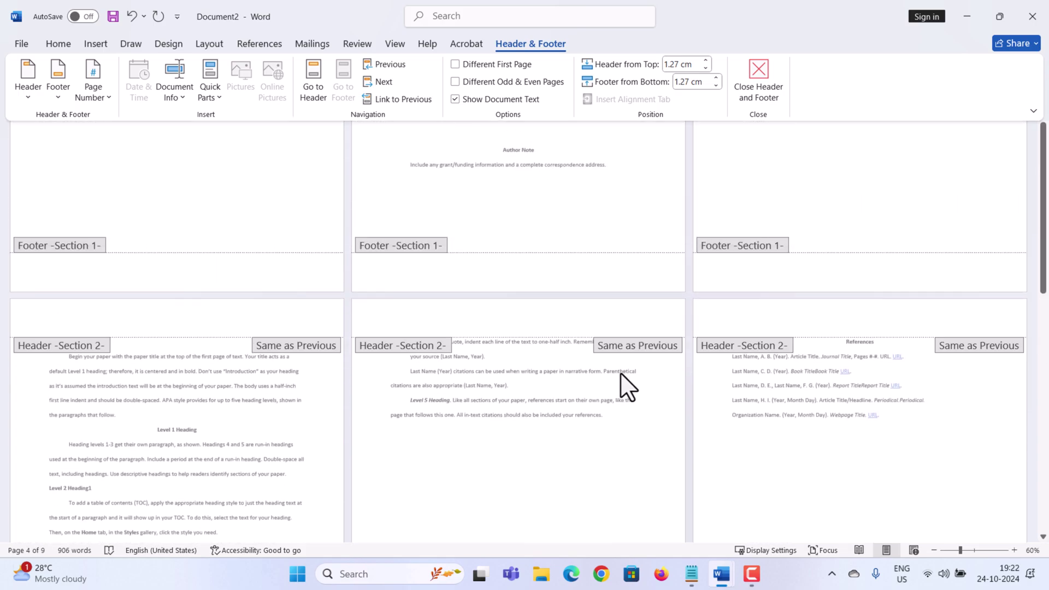
scroll(623, 377, up, 3)
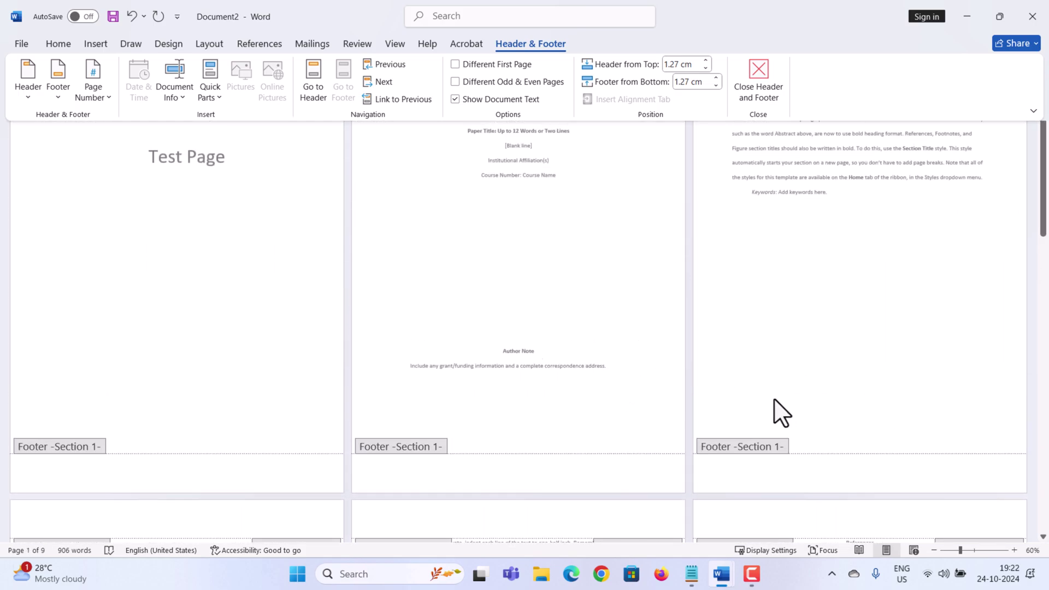
scroll(705, 409, down, 2)
scroll(702, 408, down, 10)
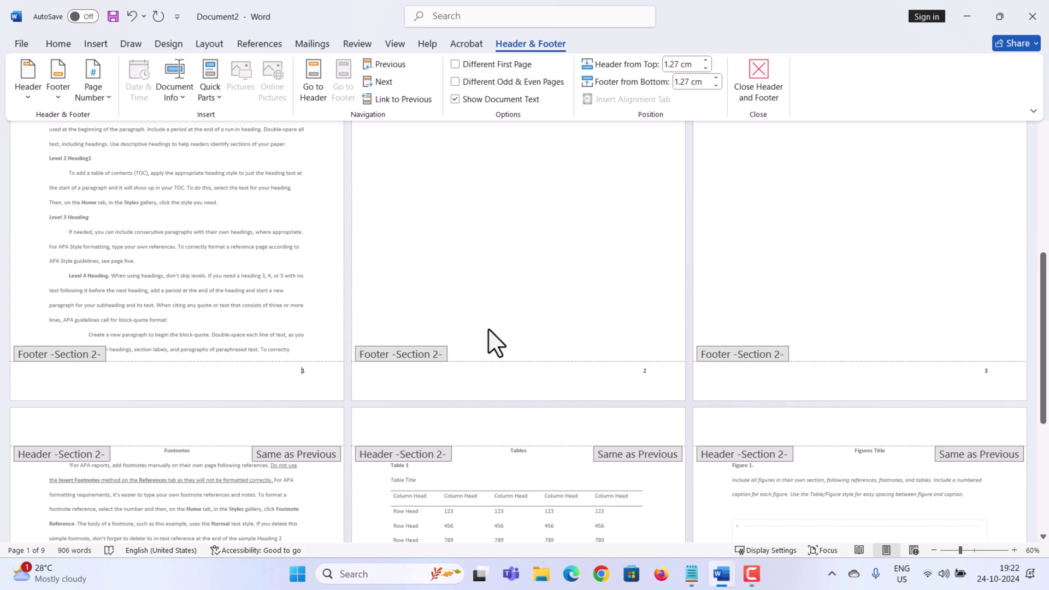
Step: Close footer editing and scroll through the body pages
double_click(553, 293)
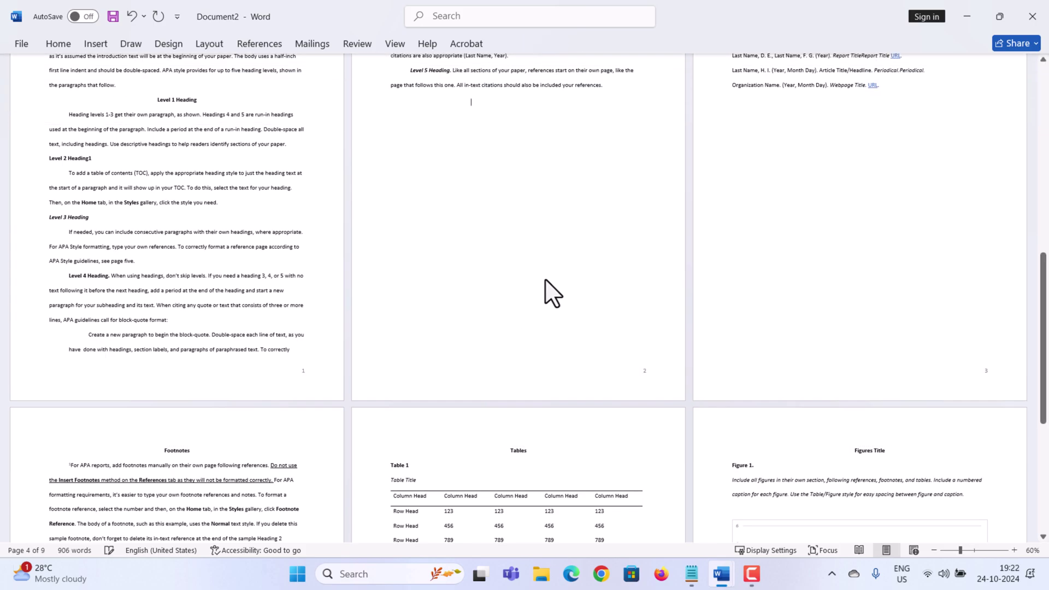
scroll(547, 284, up, 10)
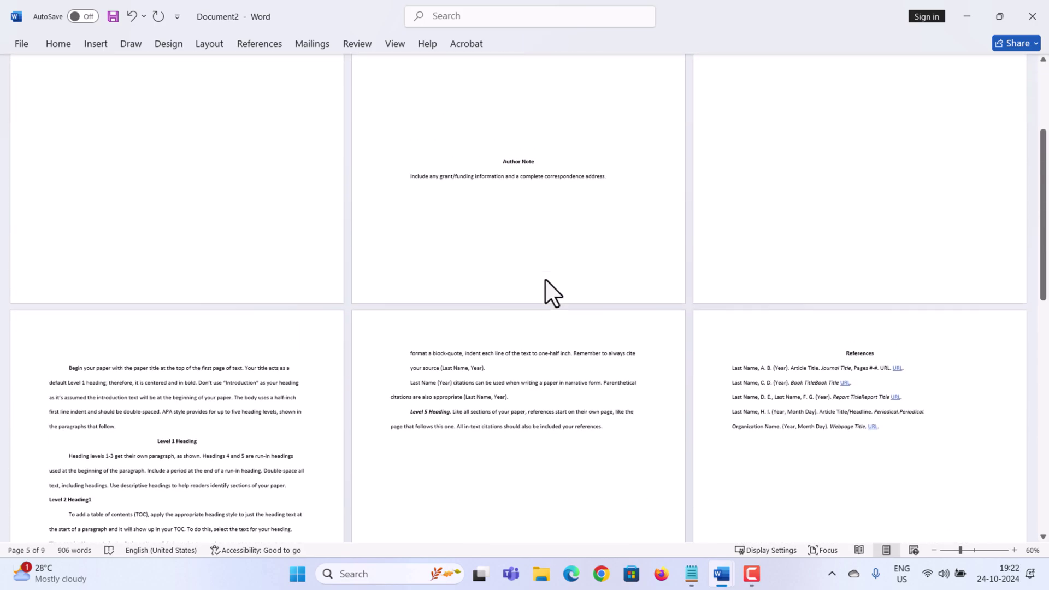
scroll(593, 306, down, 8)
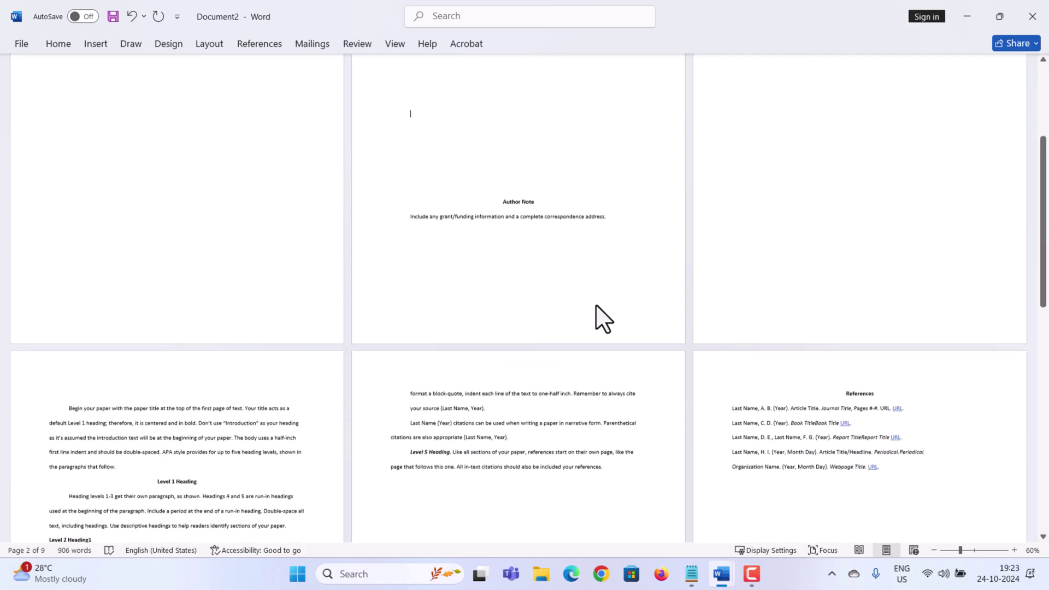
scroll(595, 306, down, 5)
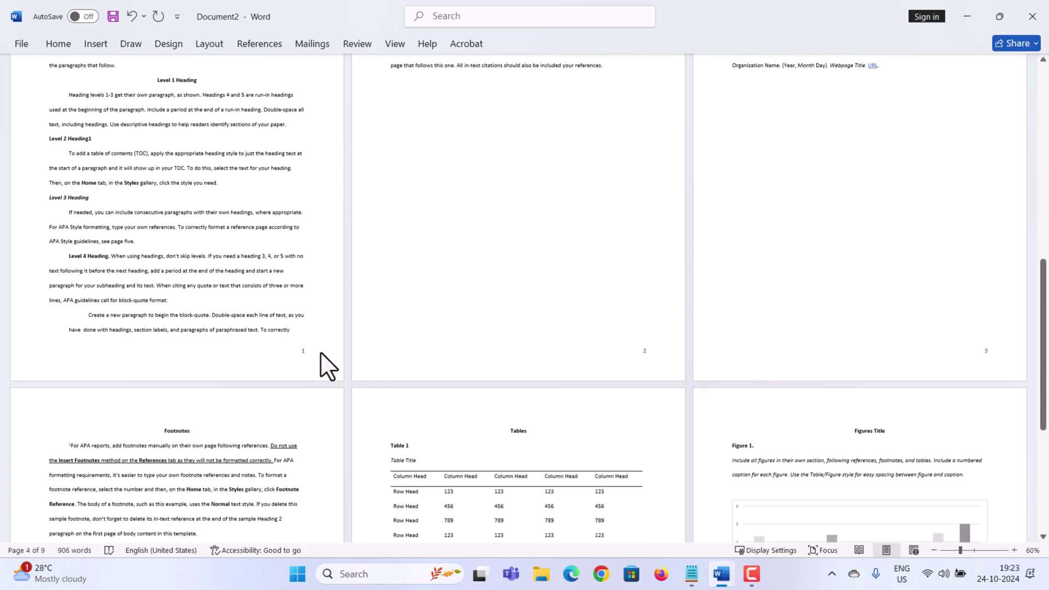
scroll(621, 340, down, 7)
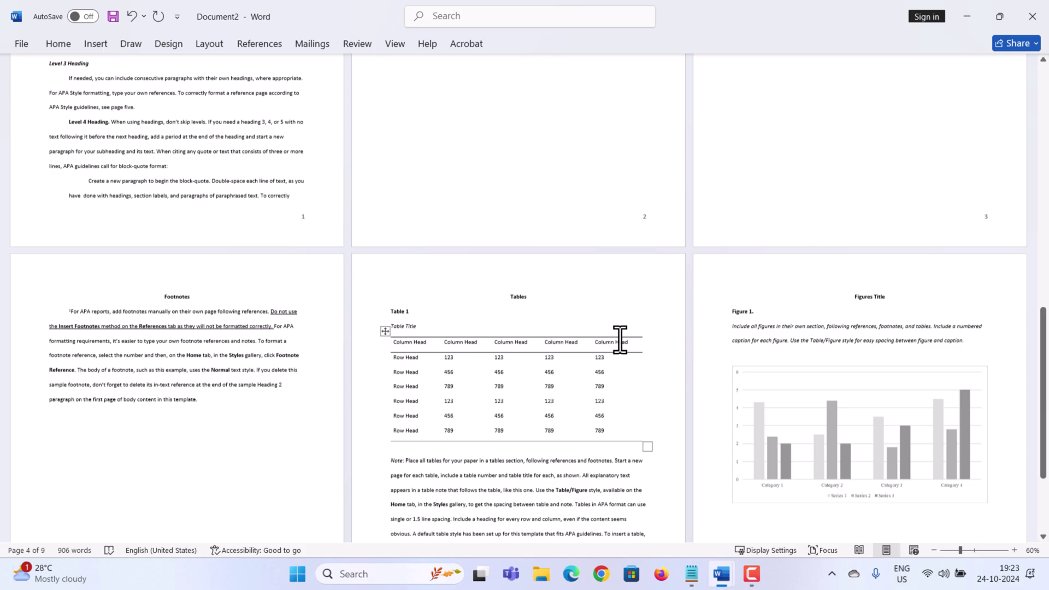
scroll(621, 462, up, 6)
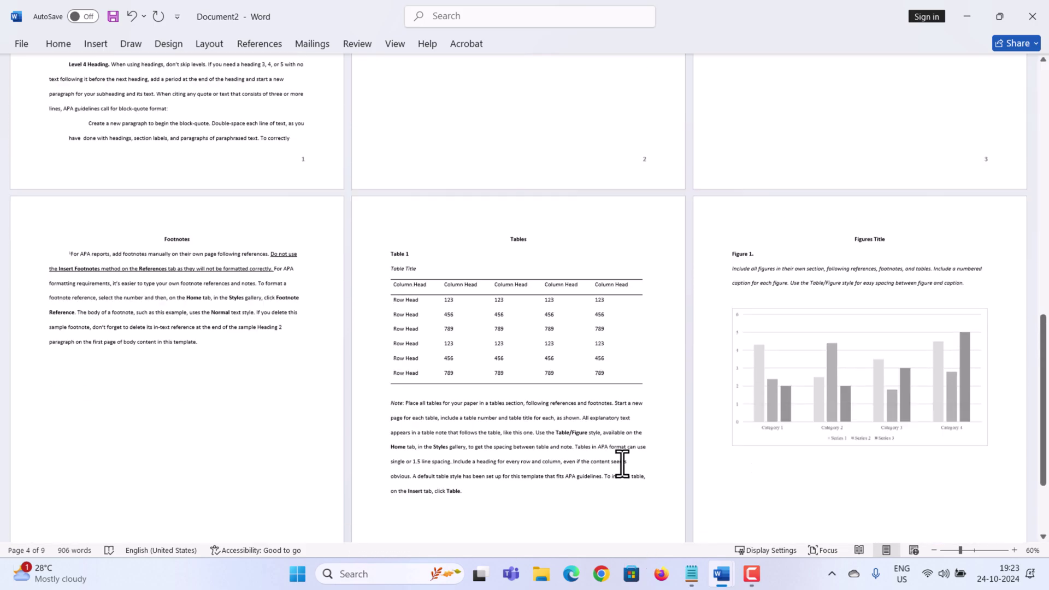
scroll(623, 463, up, 2)
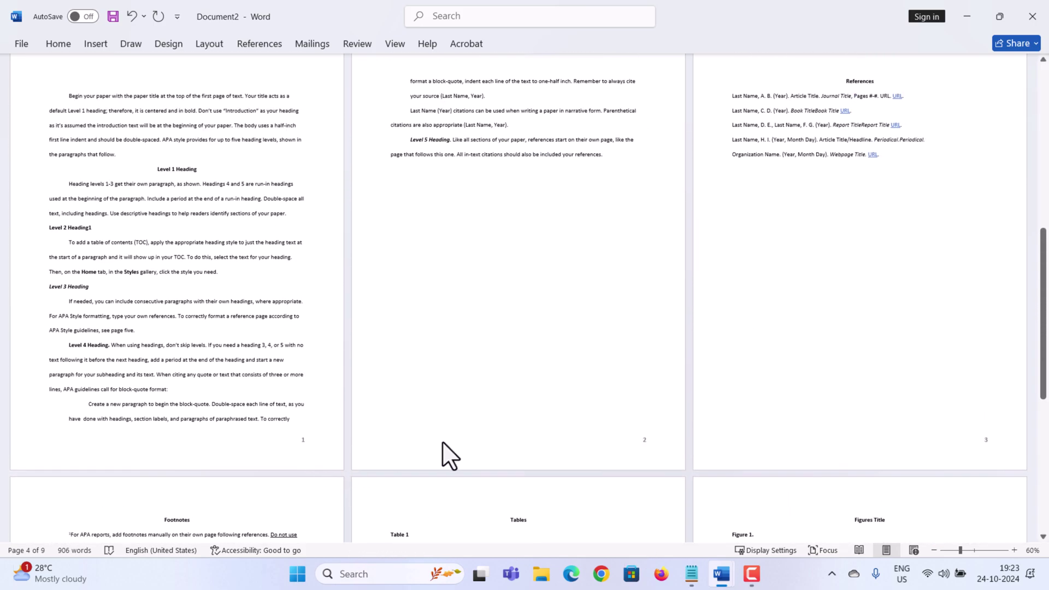